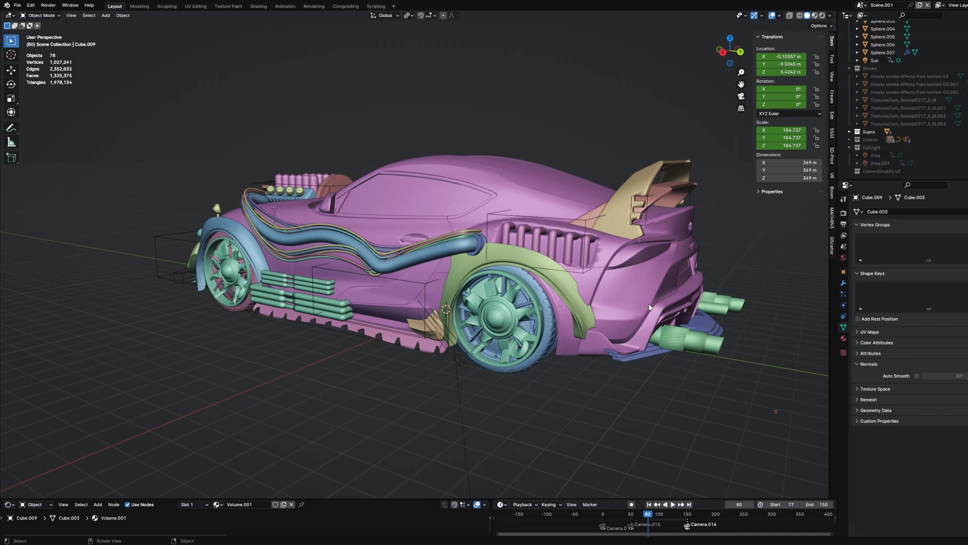
Select the car body together with the front headlight glass to check them as separate objects, and clear the selection.
middle_click_drag(655, 301, 732, 310)
left_click(479, 227)
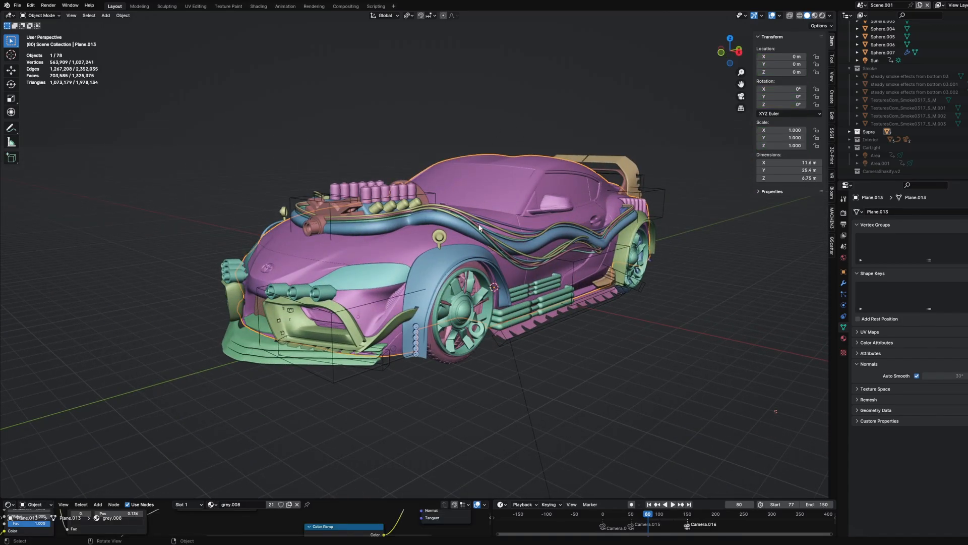
left_click(438, 293, "shift")
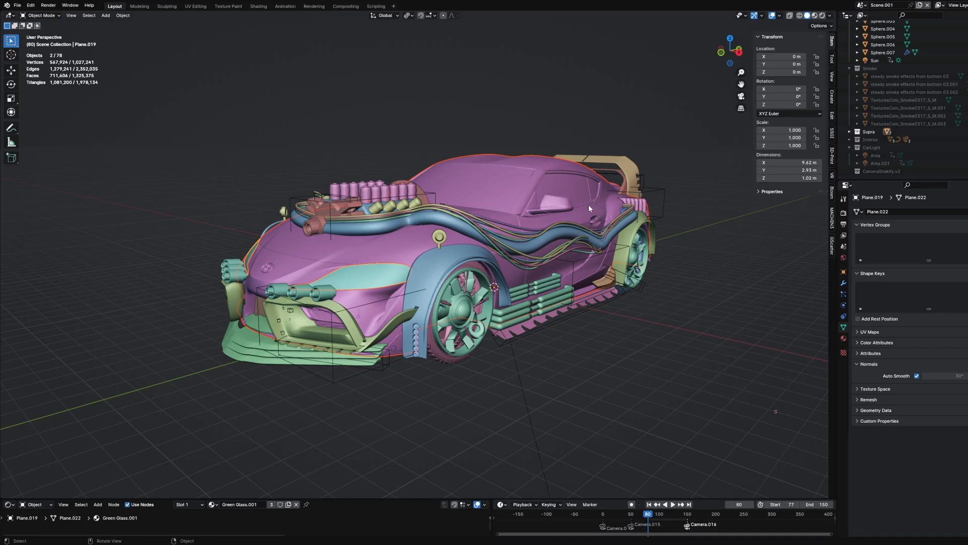
left_click(300, 113)
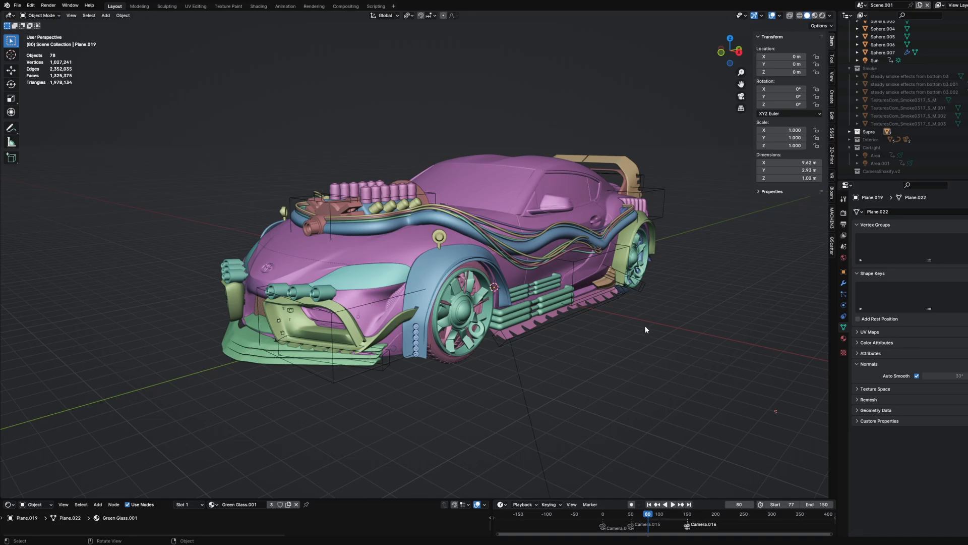
Examine the car's front end, check the viewport overlay options, and pick out the front wheel-arch flare before clearing the selection.
middle_click_drag(650, 335, 682, 337)
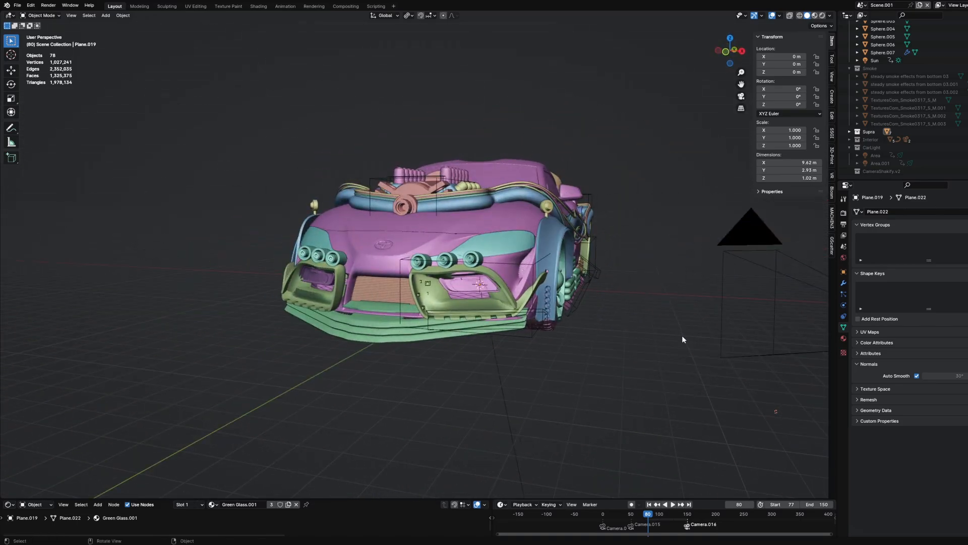
middle_click_drag(720, 303, 594, 316)
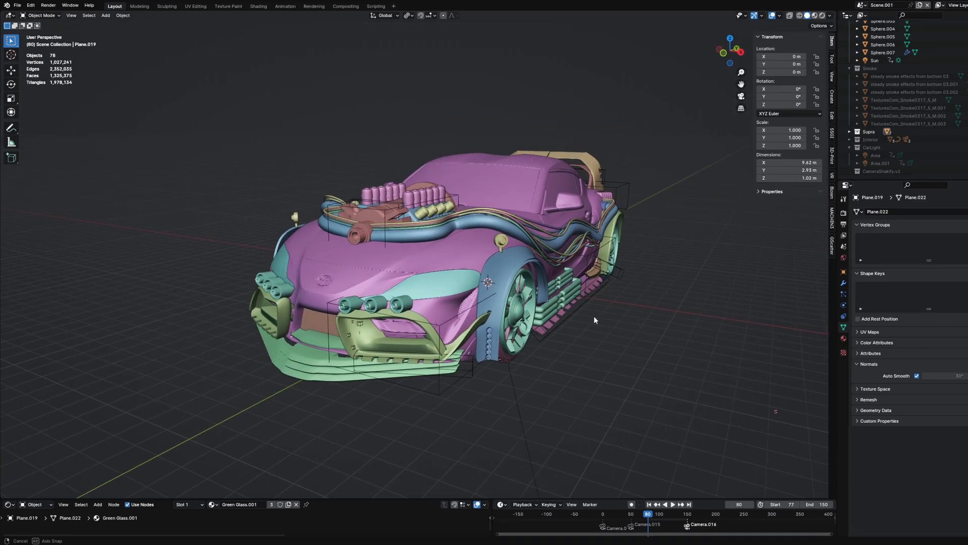
left_click(779, 16)
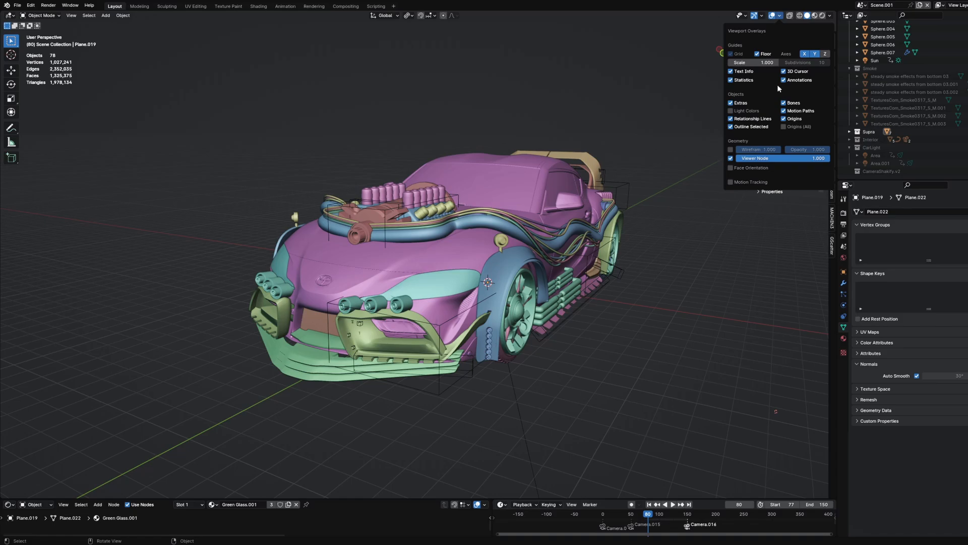
left_click_drag(430, 215, 355, 276)
left_click(506, 293)
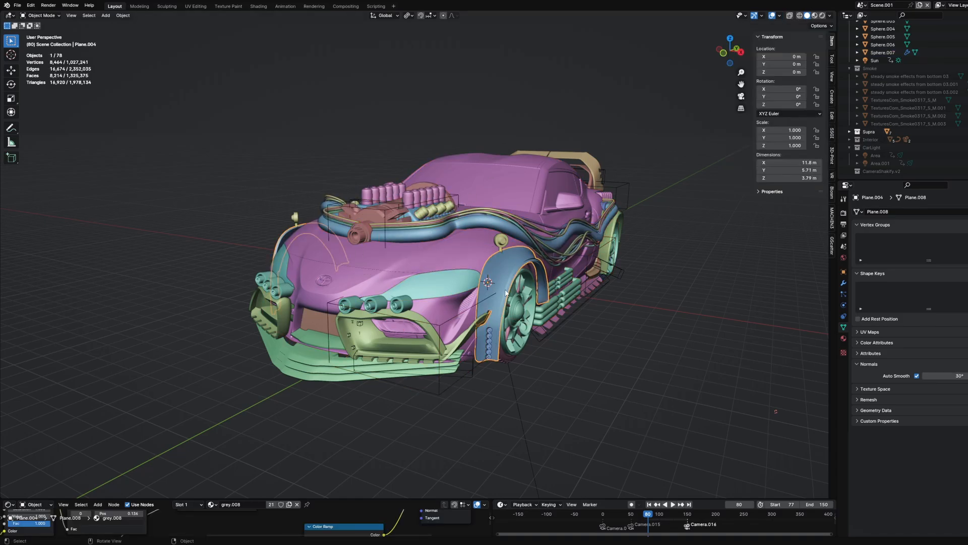
left_click(729, 233)
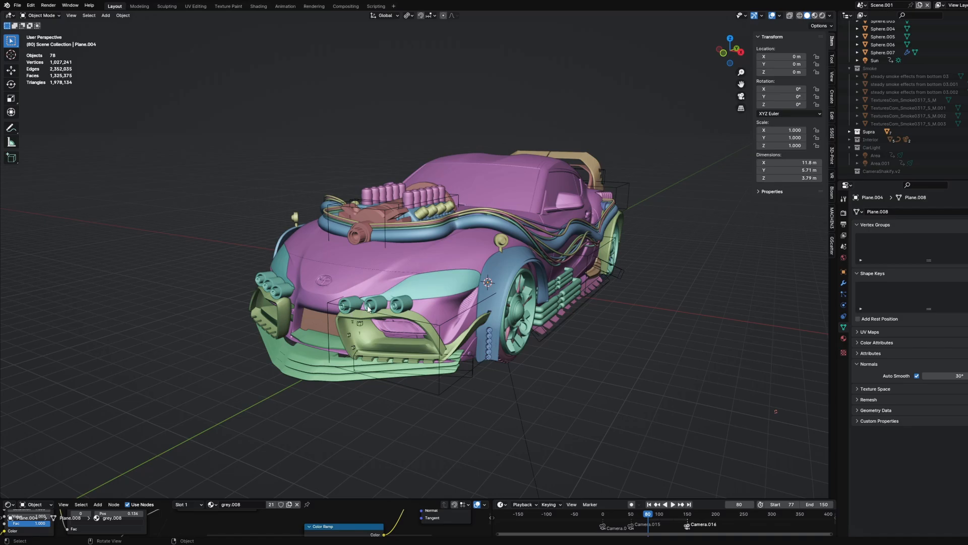
Switch the viewport to Material Preview shading and check the materials on the car's front end.
mouse_move(367, 308)
middle_mouse_down()
mouse_move(504, 318)
mouse_move(469, 322)
mouse_move(494, 313)
mouse_move(499, 328)
mouse_move(532, 326)
mouse_move(495, 331)
mouse_move(500, 346)
mouse_move(477, 349)
mouse_move(521, 344)
middle_mouse_up()
left_click(830, 16)
left_click(814, 15)
scroll(493, 332, "up", 4)
scroll(493, 335, "down", 3)
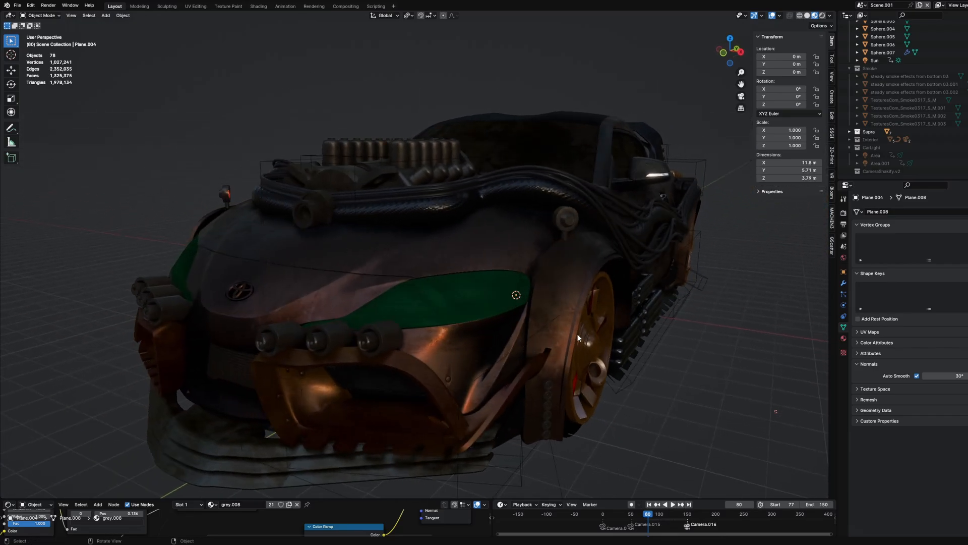
scroll(572, 326, "down", 2)
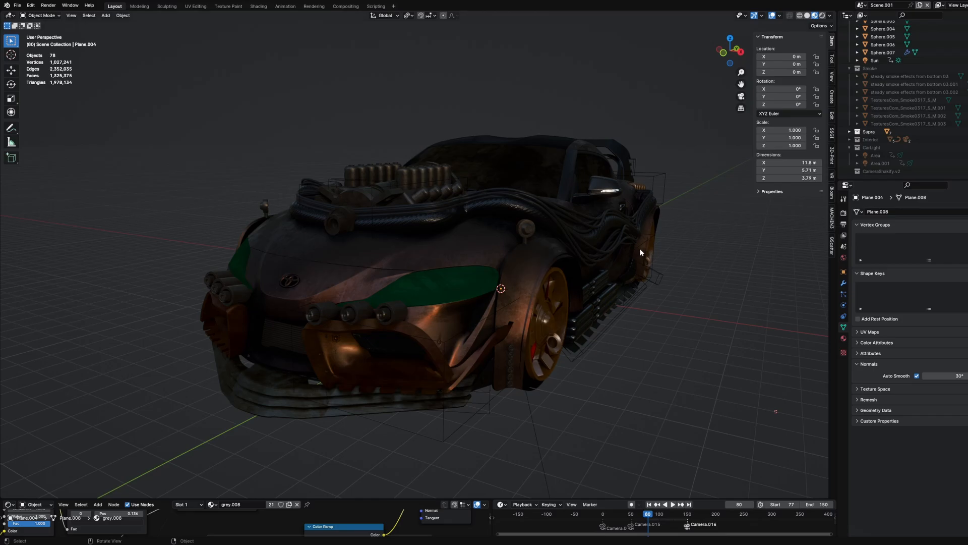
Examine the car's materials all around, from the front corner along the side to the rear exhausts.
mouse_move(512, 341)
middle_mouse_down()
mouse_move(611, 345)
mouse_move(505, 351)
middle_mouse_up()
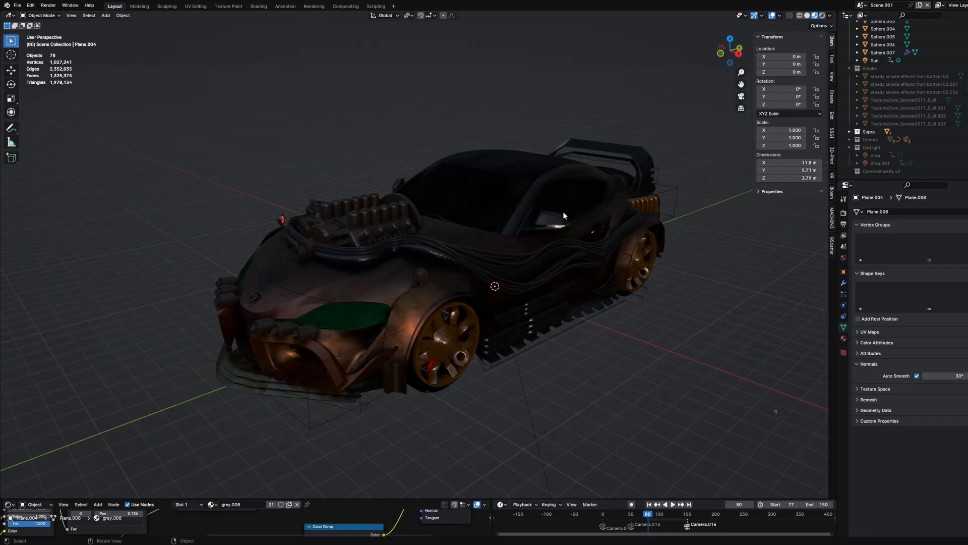
left_click_drag(655, 328, 746, 326)
middle_click_drag(636, 269, 549, 242)
scroll(641, 328, "down", 1)
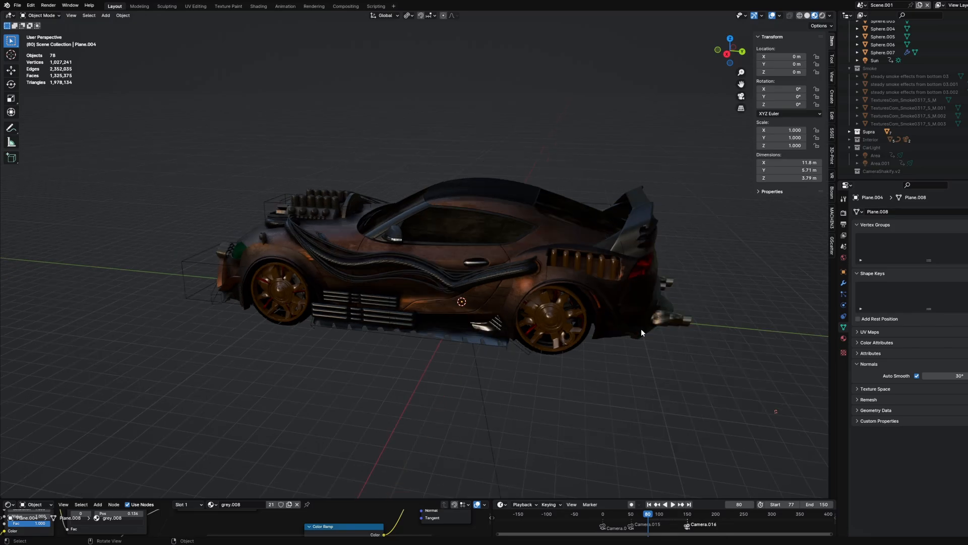
middle_click_drag(604, 324, 565, 317)
scroll(603, 322, "up", 2)
scroll(606, 322, "down", 1)
scroll(682, 346, "down", 1)
left_click_drag(685, 362, 252, 141)
middle_click_drag(251, 140, 251, 145)
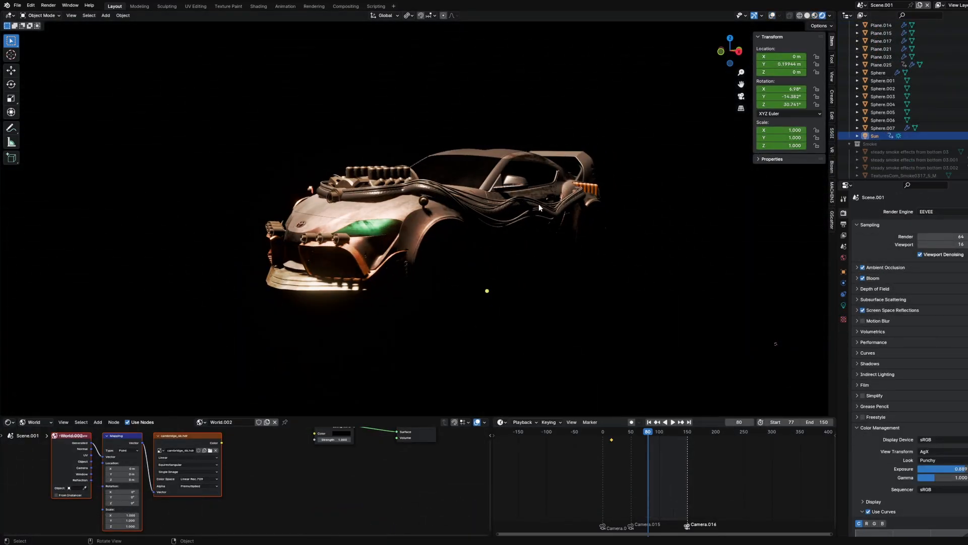
key("r")
key("r")
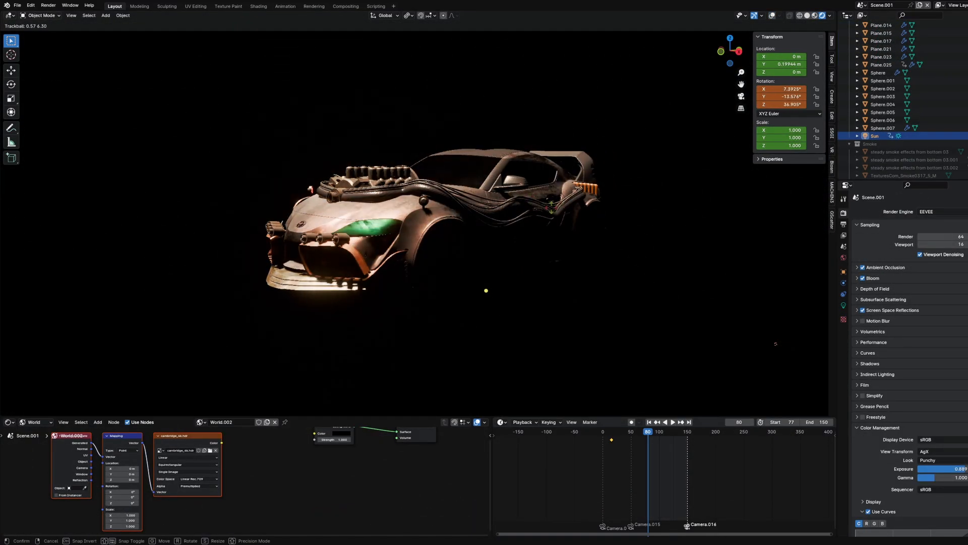
right_click(585, 227)
Try rotating the Sun light freely to X 14.308°, Y 27.416°, Z 21.719° to light the car's side and wheels.
middle_click_drag(596, 223, 530, 222)
key("r")
key("r")
left_click(530, 258)
mouse_move(530, 258)
middle_mouse_down()
mouse_move(658, 236)
mouse_move(503, 240)
mouse_move(574, 251)
mouse_move(612, 237)
mouse_move(564, 257)
mouse_move(540, 245)
middle_mouse_up()
scroll(658, 236, "up", 3)
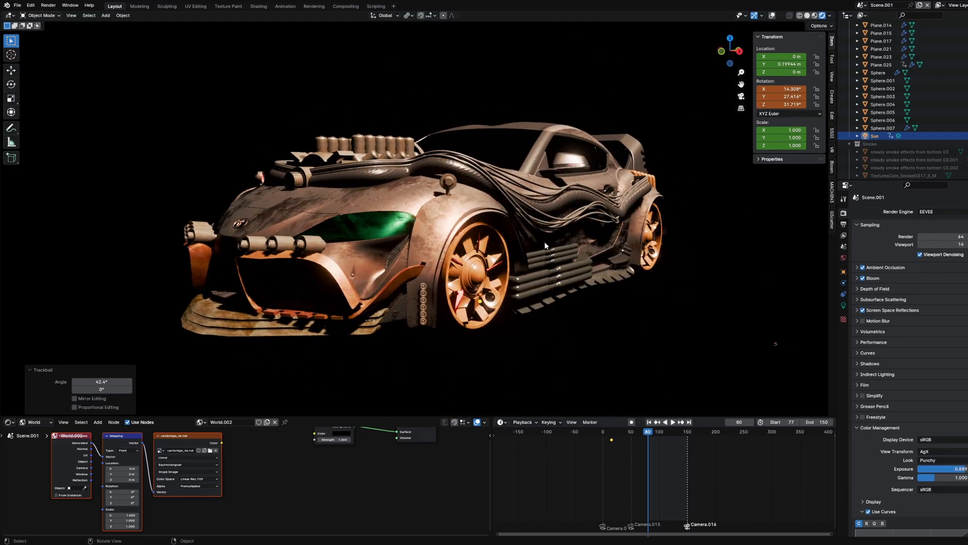
scroll(540, 245, "up", 1)
scroll(540, 245, "down", 1)
key("r")
key("r")
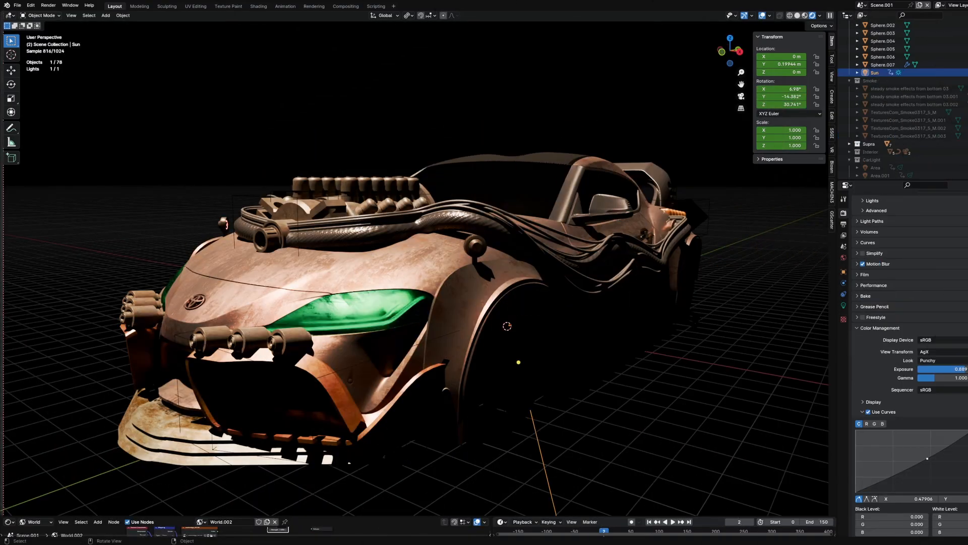
Hide the viewport overlays in the rendered view with the whole car in frame.
scroll(433, 282, "down", 3)
mouse_move(513, 368)
middle_mouse_down()
mouse_move(537, 370)
mouse_move(513, 366)
middle_mouse_up()
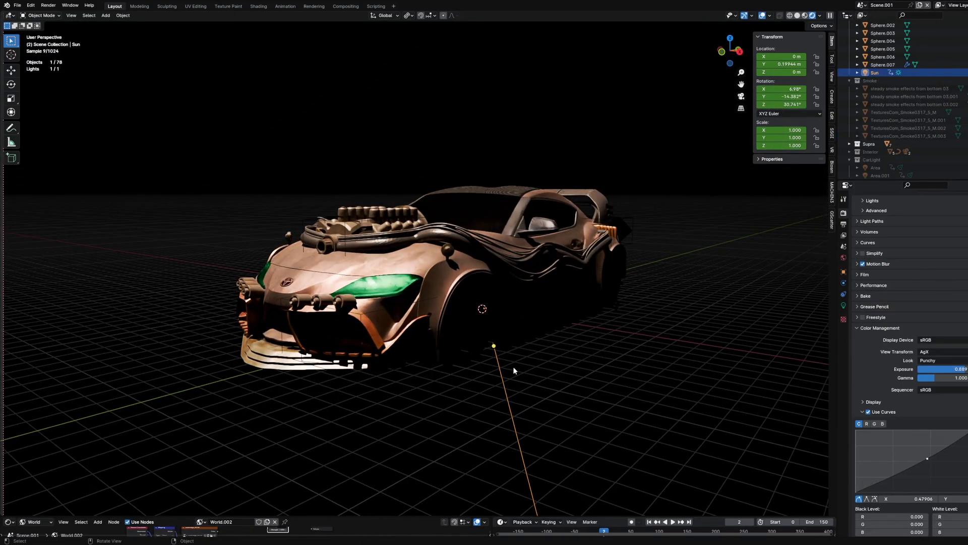
left_click(761, 15)
Try a free rotation of the Sun light to light the car's side and wheels, and undo that rotation.
key("r")
key("r")
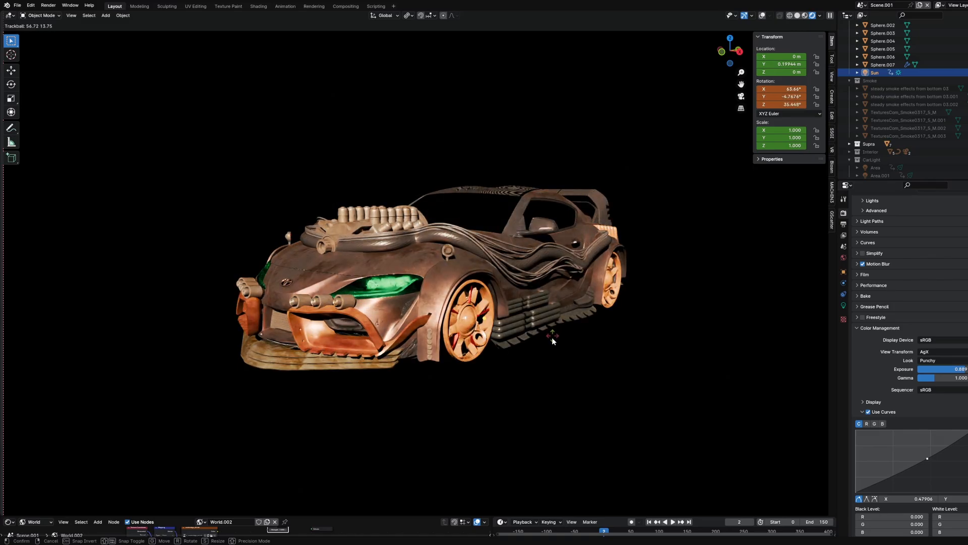
left_click(552, 337)
middle_click_drag(550, 341, 503, 342)
key("ctrl+z")
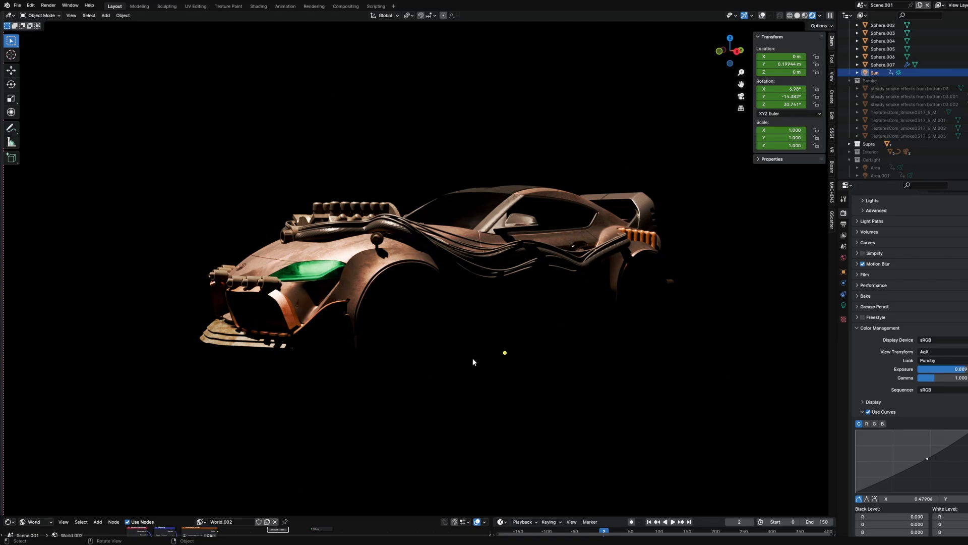
middle_click_drag(473, 358, 507, 383)
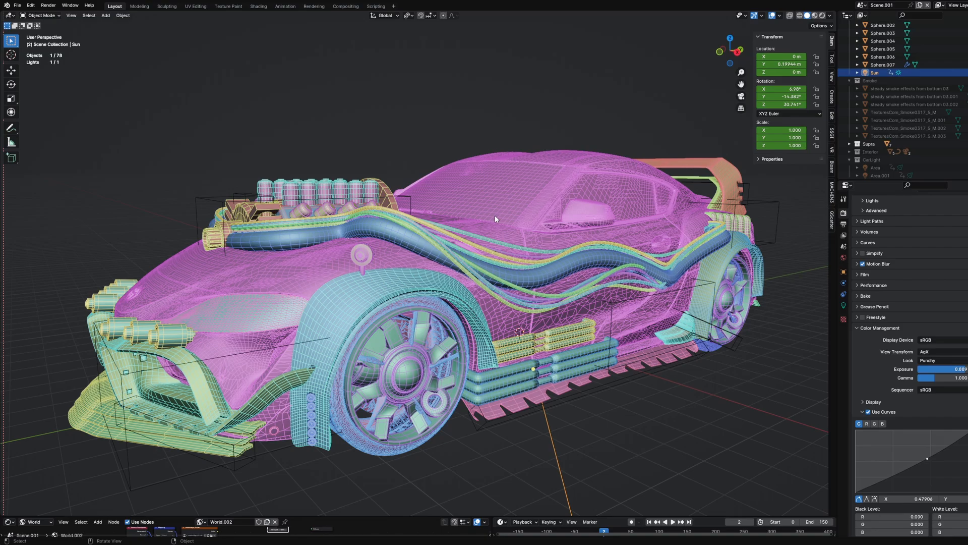
Select the front wheel-arch flare and show its modifier stack with every modifier collapsed.
scroll(510, 245, "down", 2)
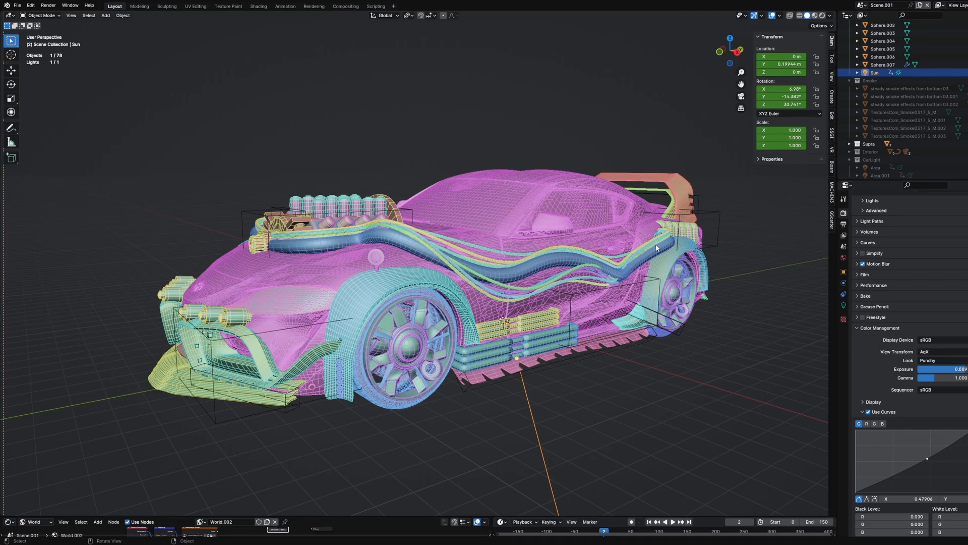
middle_click_drag(657, 247, 630, 255)
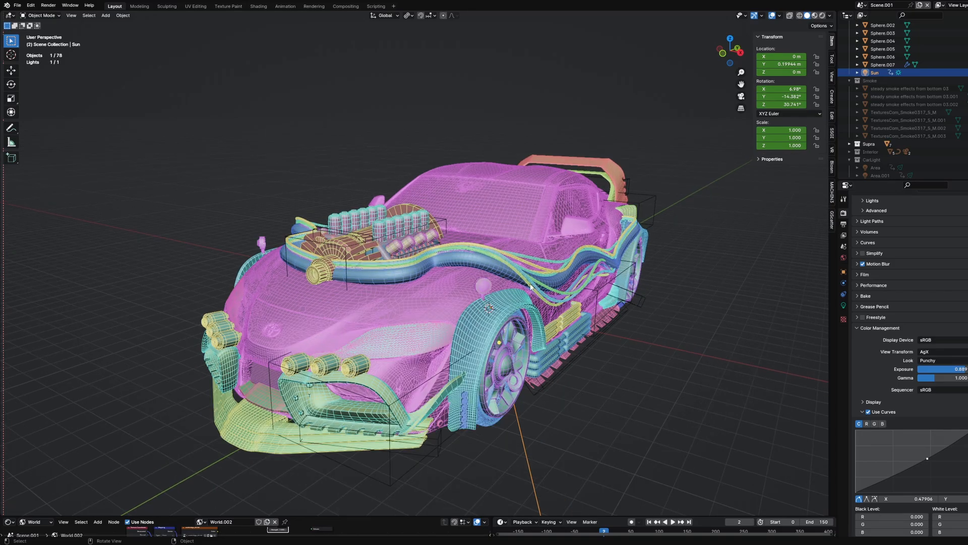
scroll(482, 313, "up", 2)
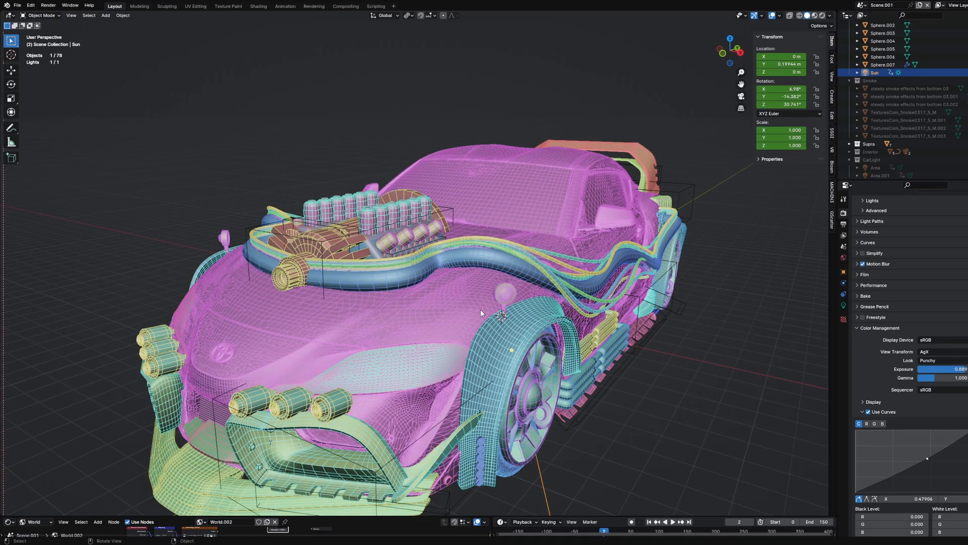
left_click(567, 356)
left_click(843, 282)
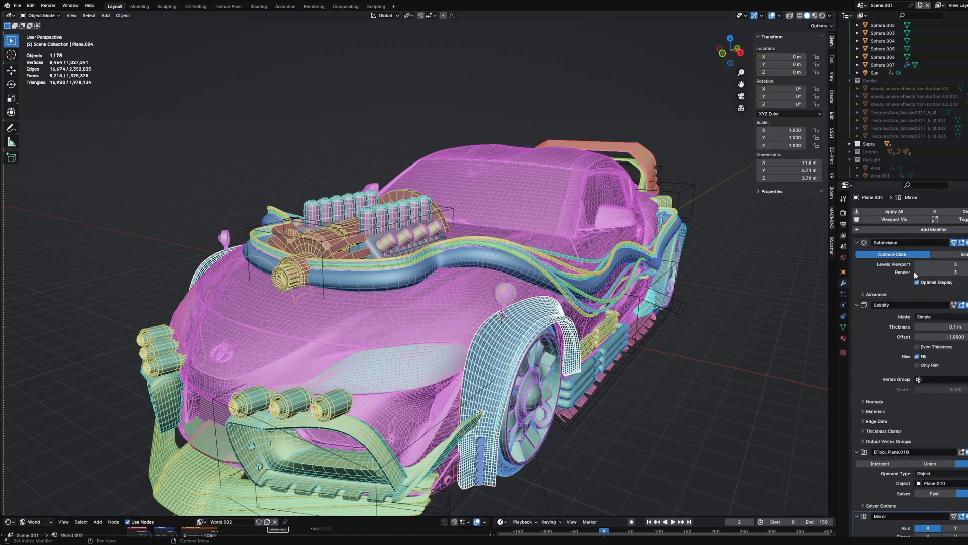
left_click(857, 243, "ctrl")
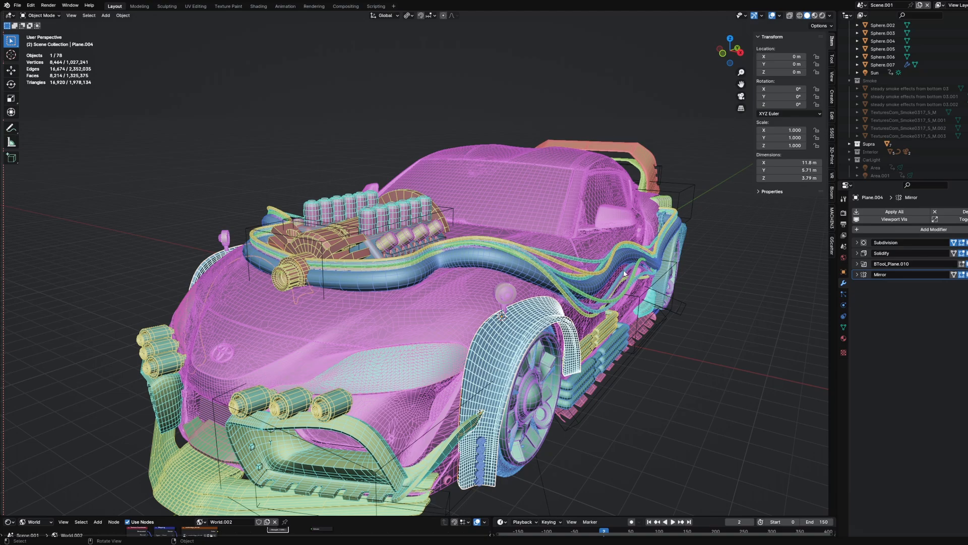
Select the main car body and examine its wireframe topology from the hood round to the rear side vents.
scroll(531, 234, "down", 3)
middle_click_drag(532, 250, 526, 231)
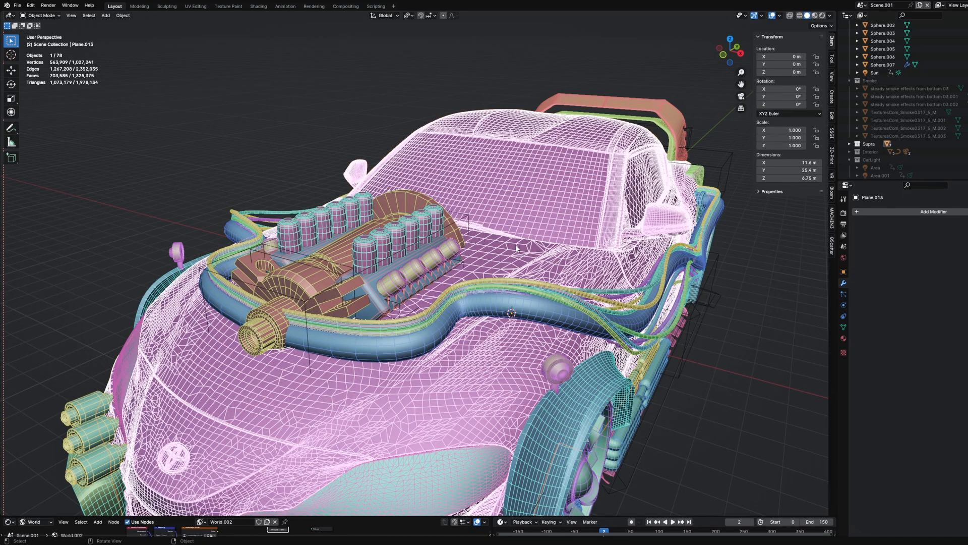
scroll(516, 249, "down", 2)
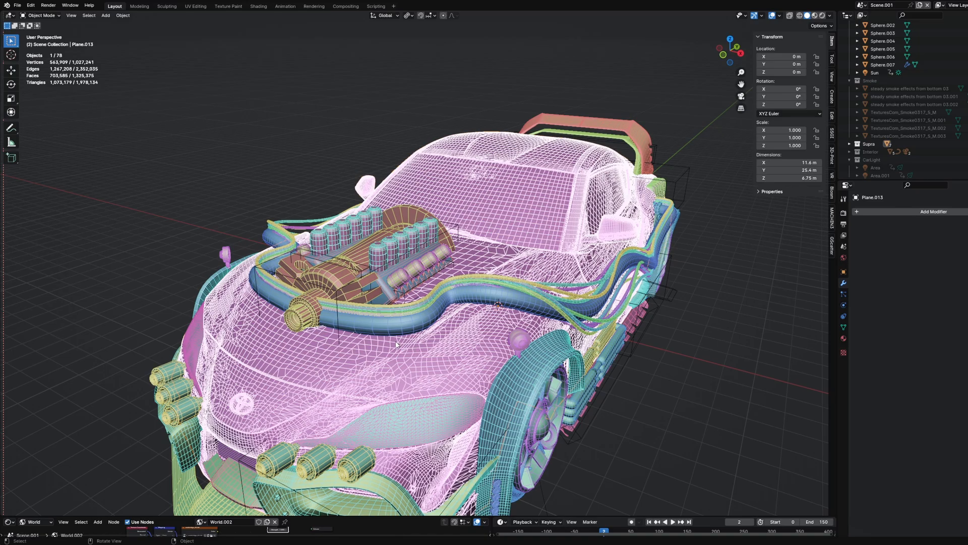
middle_click_drag(598, 284, 370, 263)
scroll(383, 257, "down", 1)
scroll(428, 199, "up", 5)
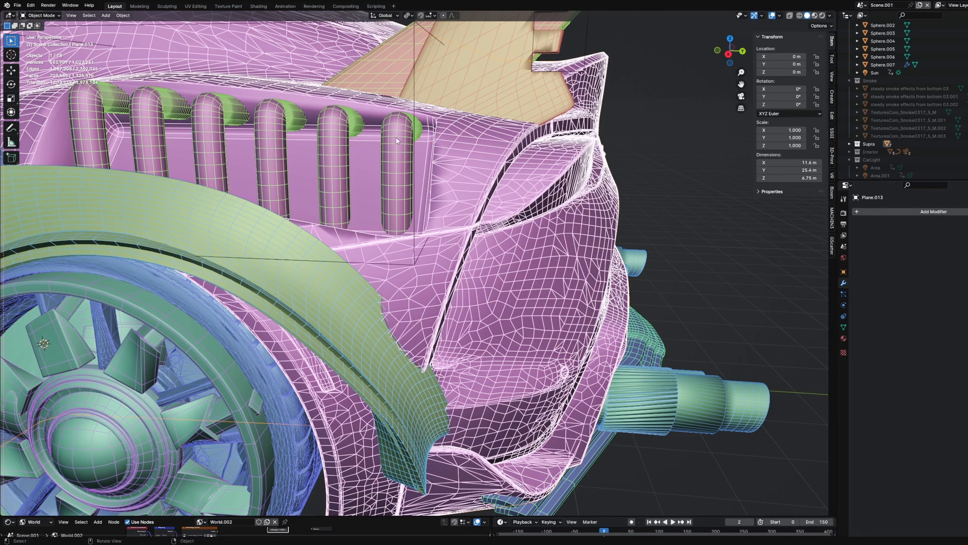
middle_click_drag(480, 130, 702, 201, "shift")
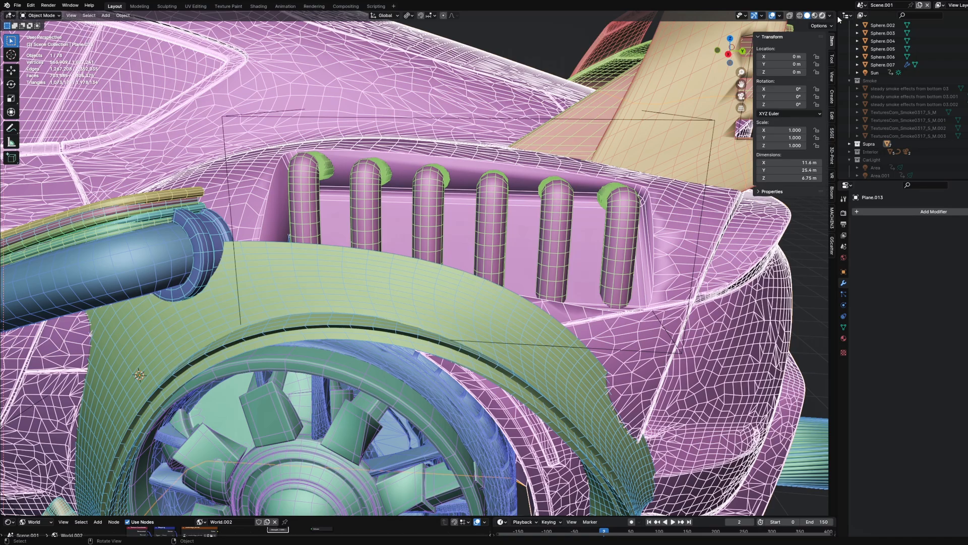
Compare the rear side vents in rendered and solid shading, and open the viewport overlay options.
left_click(823, 15)
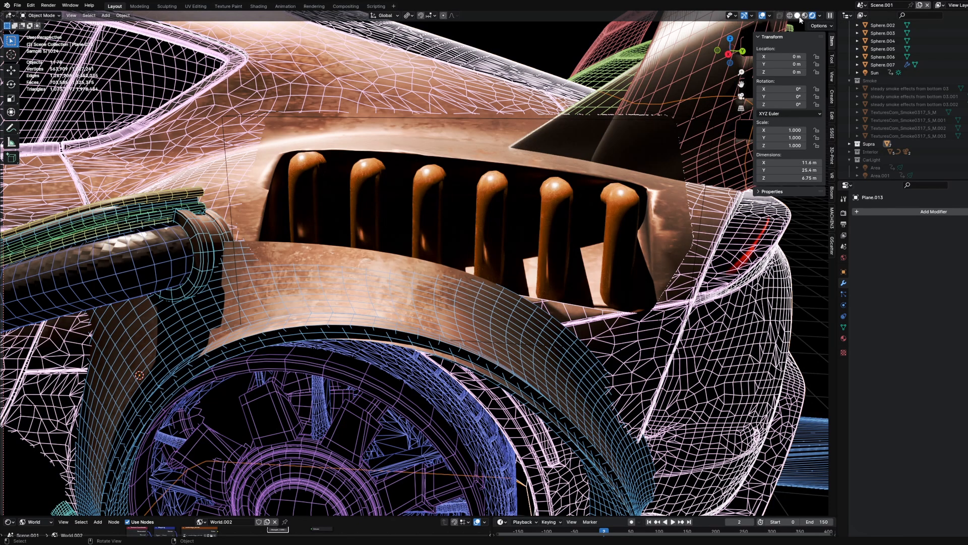
left_click(797, 15)
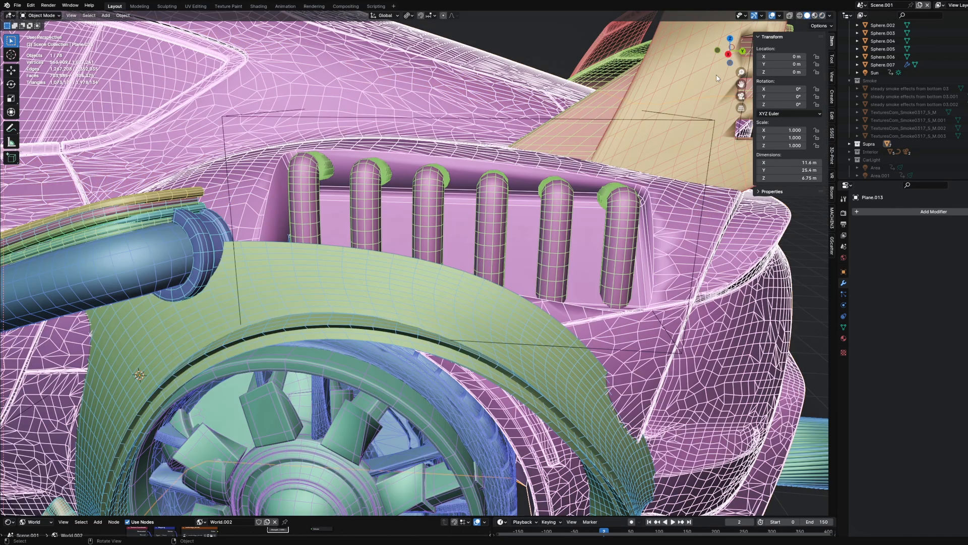
left_click(780, 16)
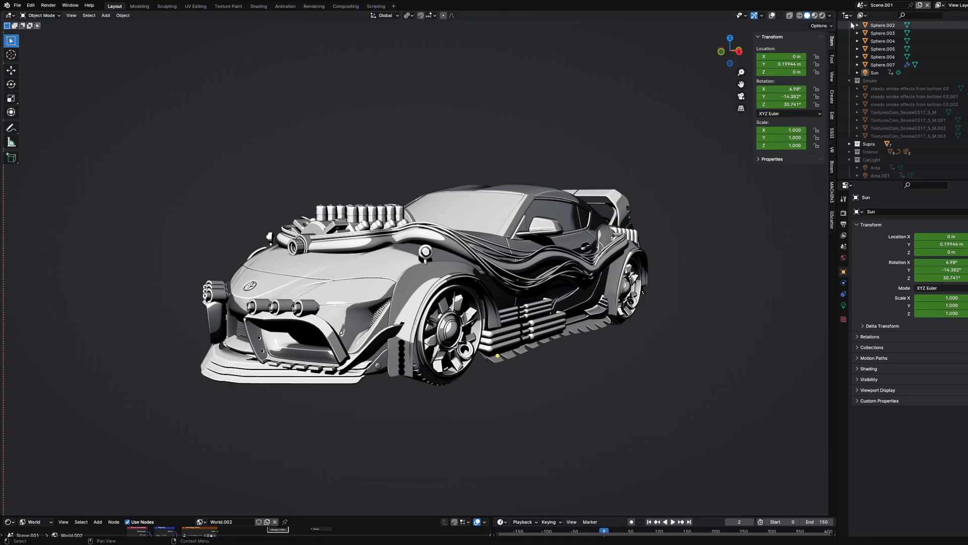
Try the brown clay, glossy black and dark grey matcaps on the car, and settle on the plain light grey one.
left_click(830, 15)
left_click(823, 71)
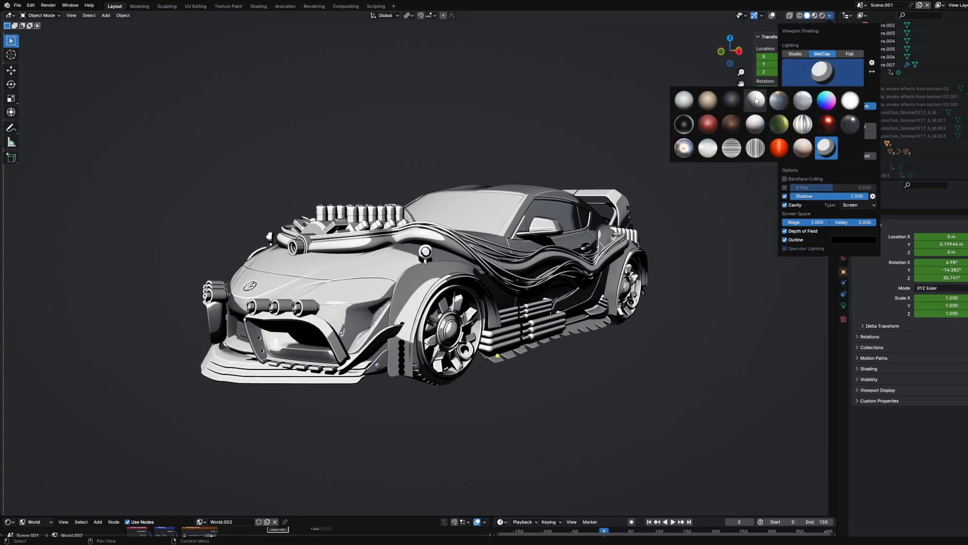
left_click(708, 100)
left_click(823, 73)
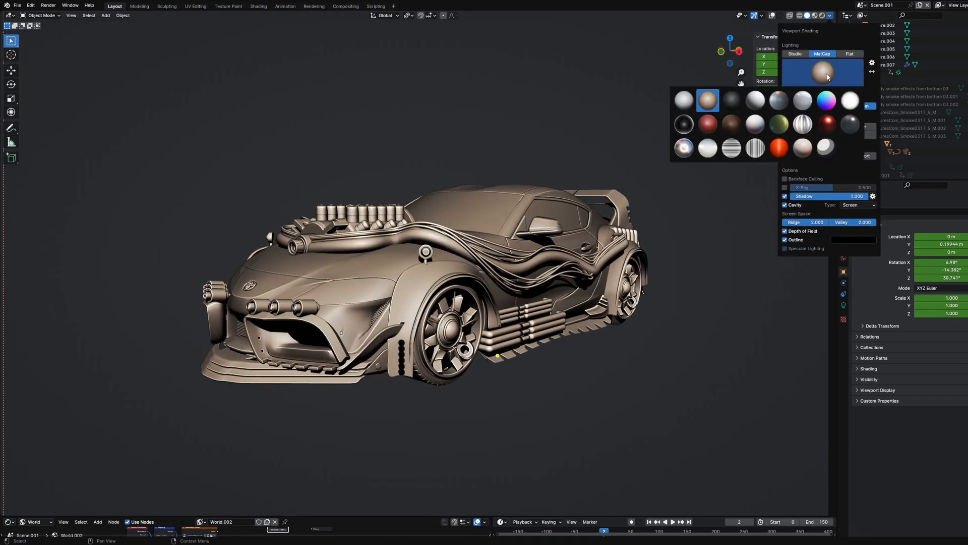
left_click(684, 124)
left_click(822, 72)
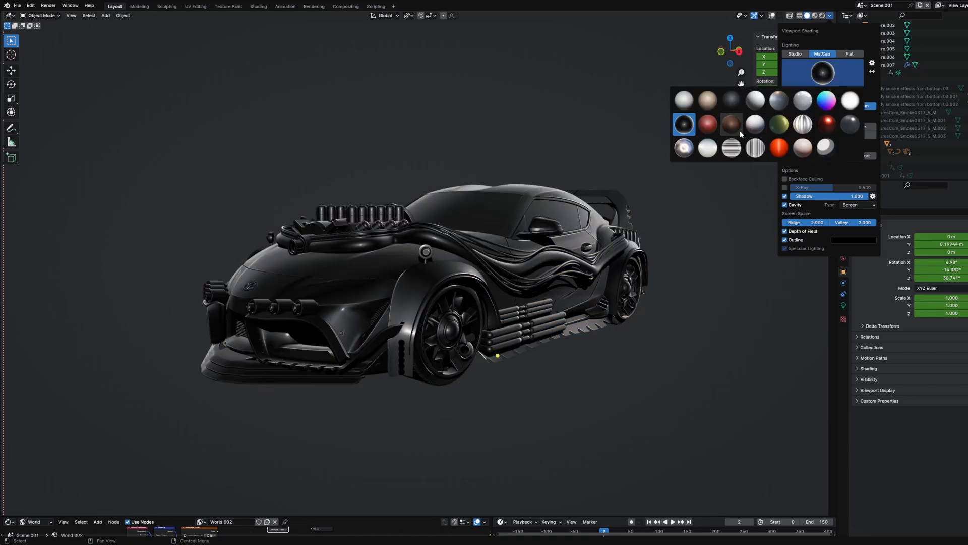
left_click(731, 99)
left_click(845, 68)
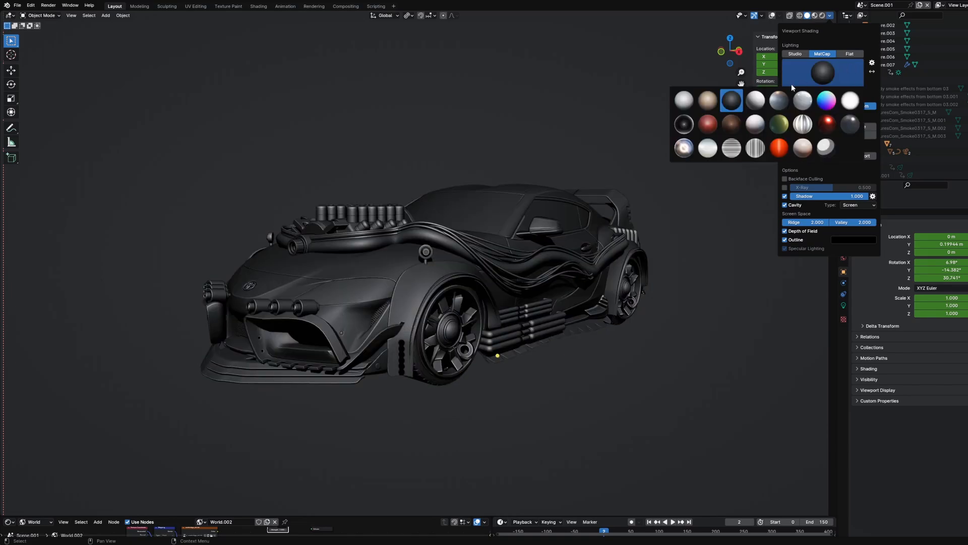
left_click(683, 100)
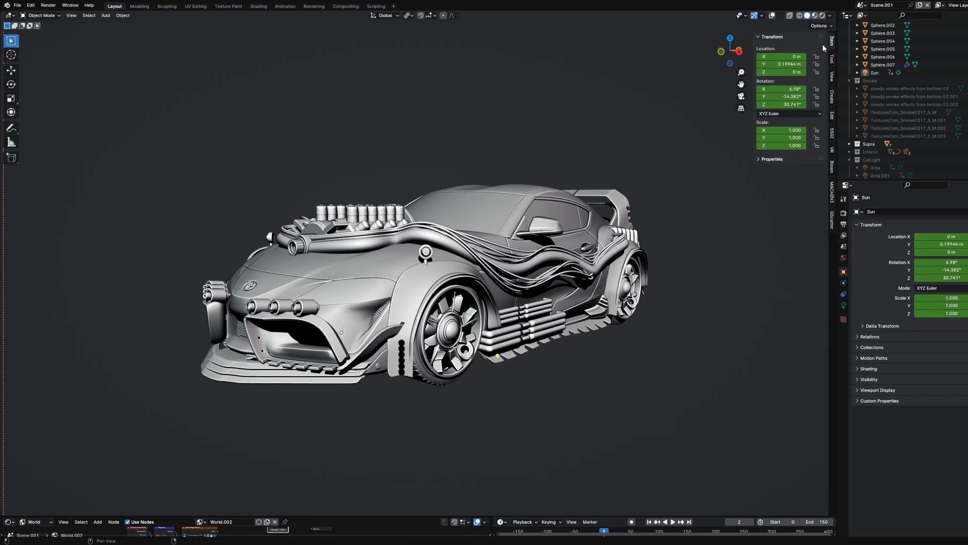
Compare the car with viewport shadows on and off, leave shadows off, and briefly preview it in X-ray.
left_click(830, 16)
left_click(787, 196)
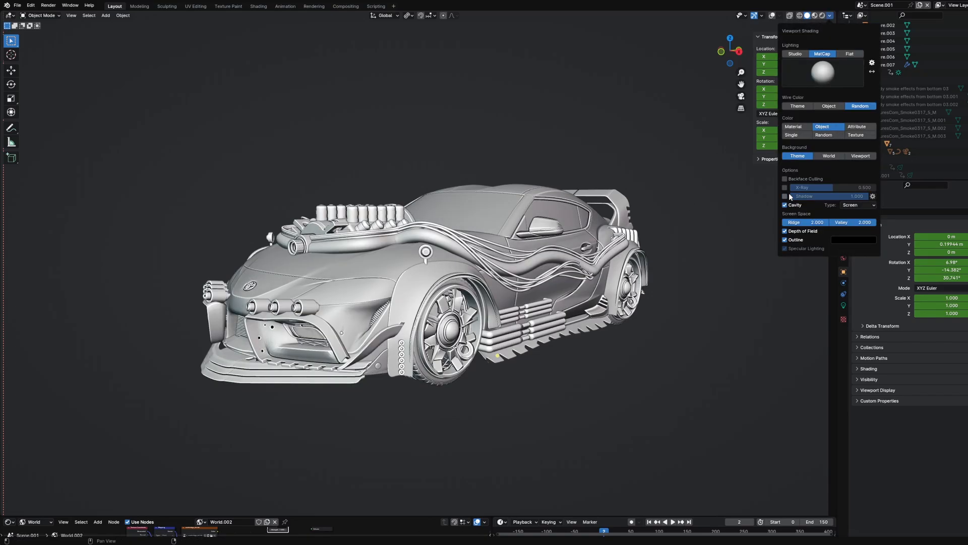
left_click(787, 195)
left_click(787, 196)
left_click(787, 196)
left_click(785, 195)
left_click(785, 187)
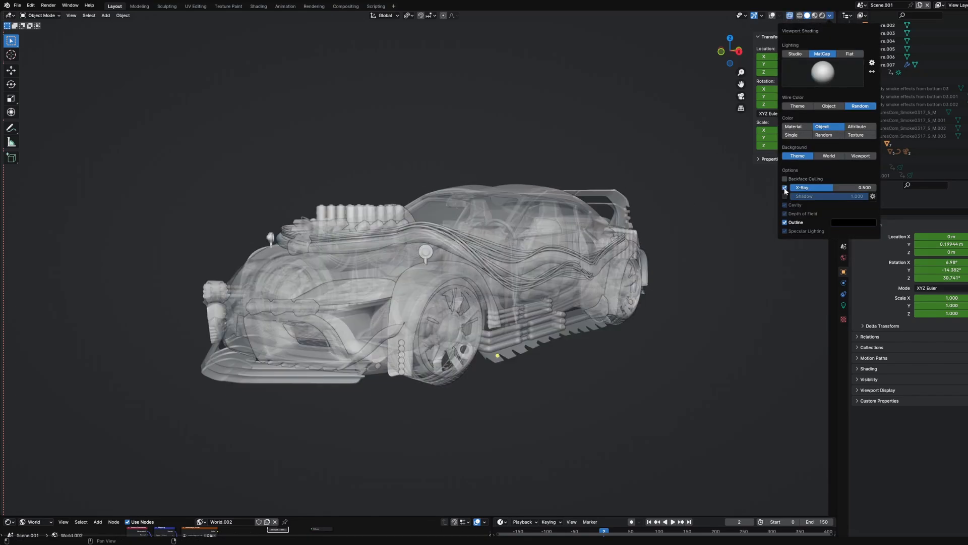
left_click(785, 187)
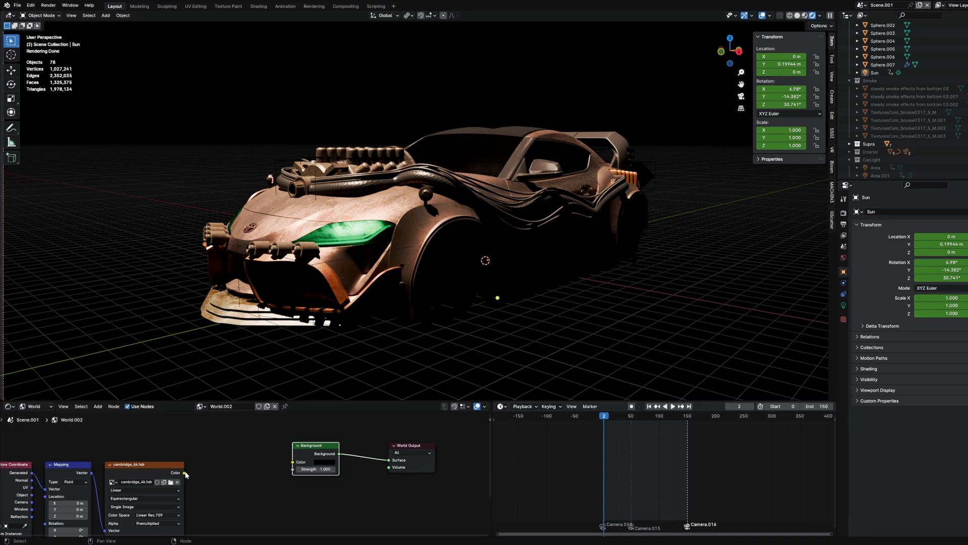
Connect the cambridge_4k.hdr texture to the Background colour and hide the viewport overlays to inspect the car in that environment.
left_click_drag(184, 263, 293, 252)
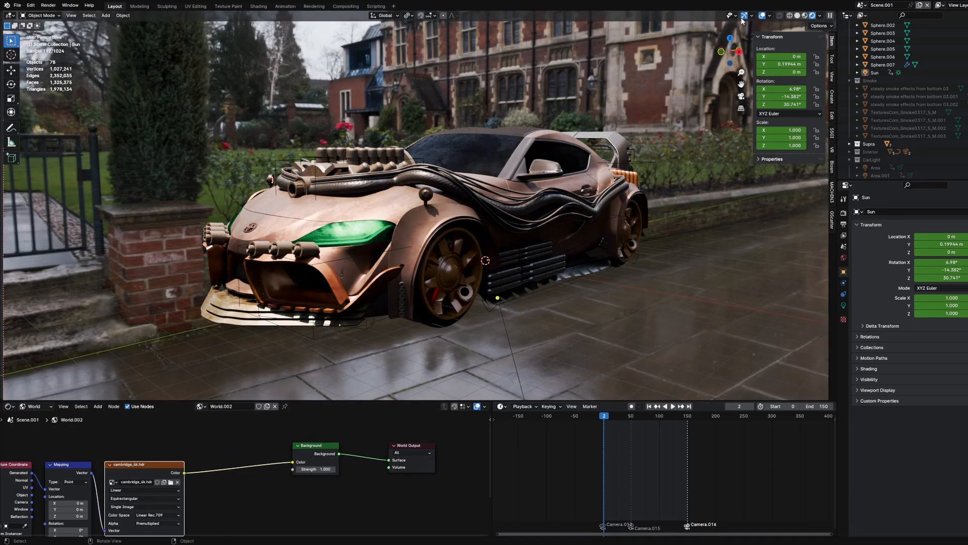
left_click(762, 18)
mouse_move(646, 242)
middle_mouse_down()
mouse_move(719, 236)
mouse_move(651, 239)
middle_mouse_up()
scroll(572, 326, "down", 3)
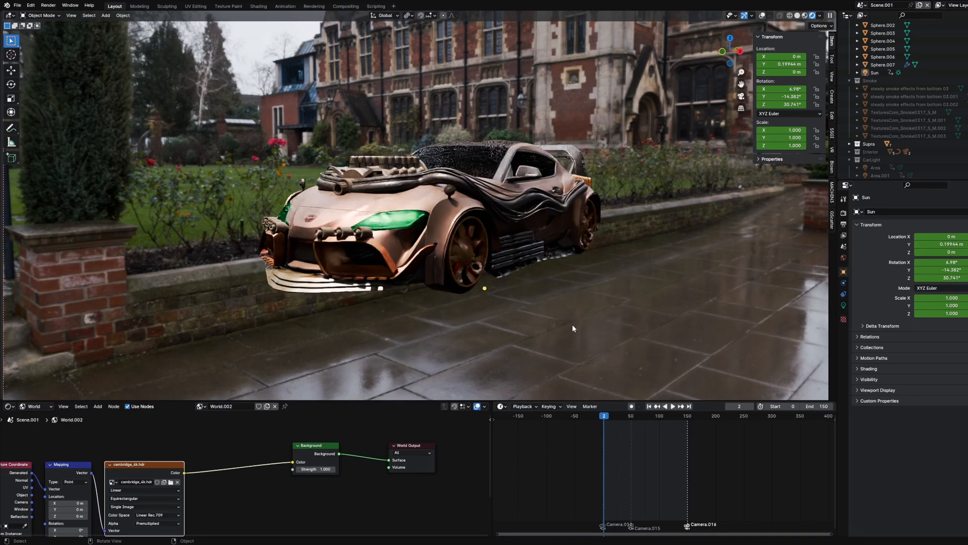
scroll(573, 325, "up", 1)
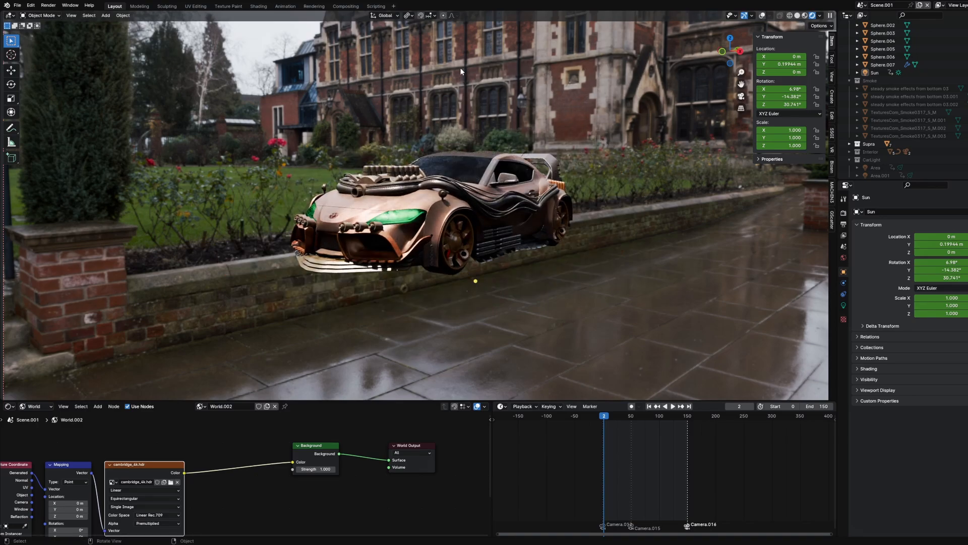
scroll(616, 294, "up", 3)
scroll(616, 295, "down", 2)
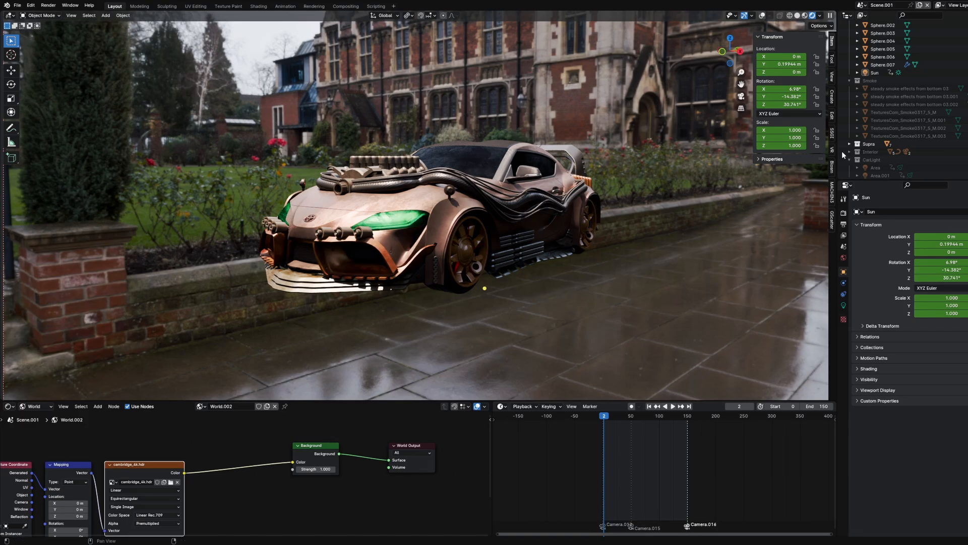
Enable the Interior collection, undo the disconnection of the HDRI from the Background, and inspect the car inside the building.
scroll(844, 155, "down", 1)
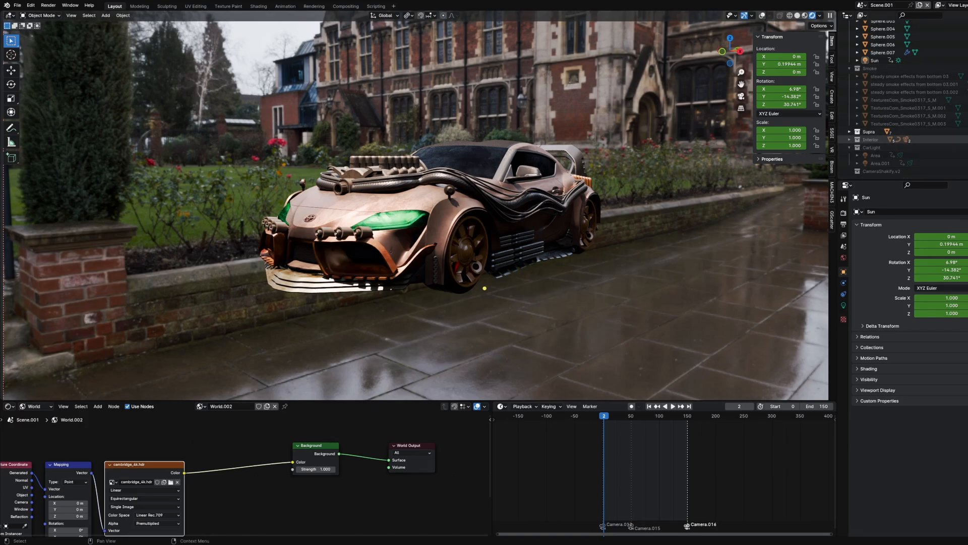
left_click(965, 140)
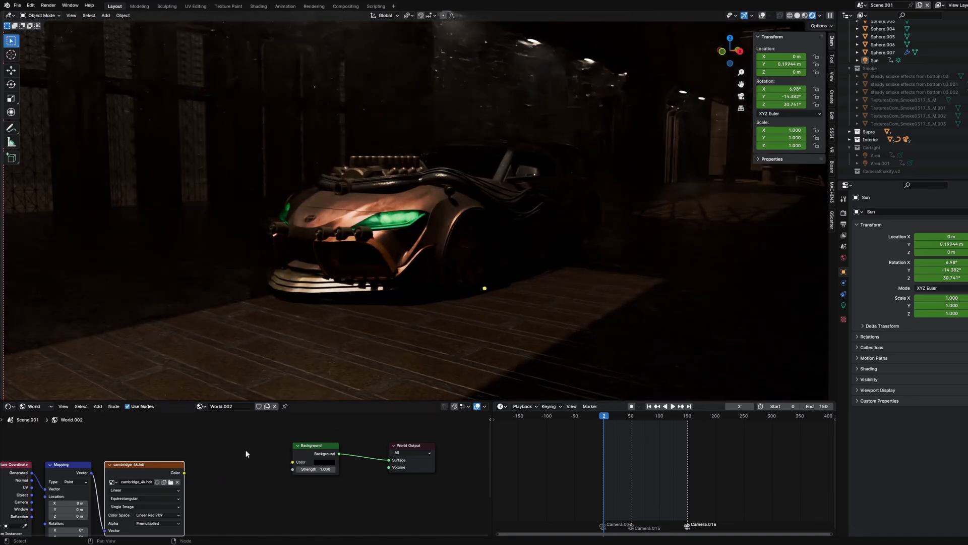
key("ctrl+z")
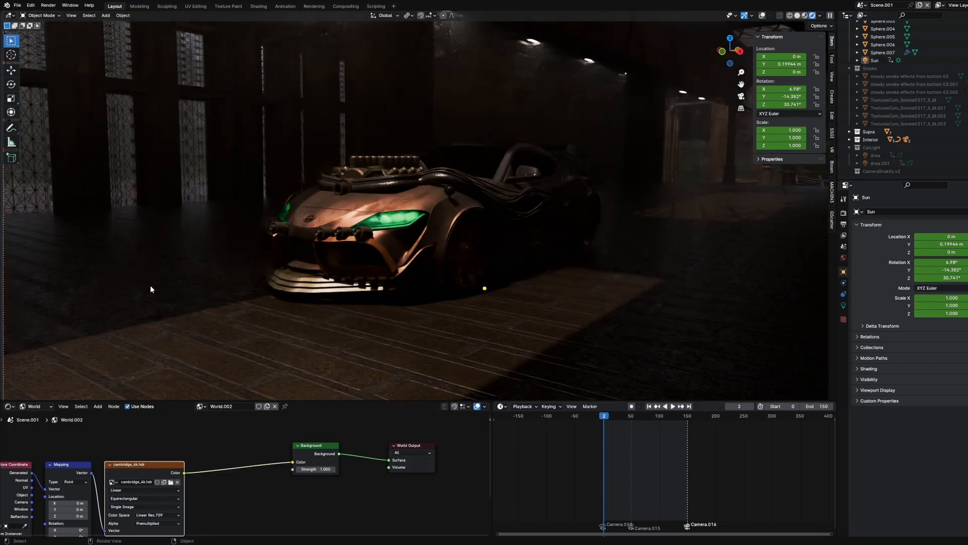
middle_click_drag(217, 237, 385, 262, "shift")
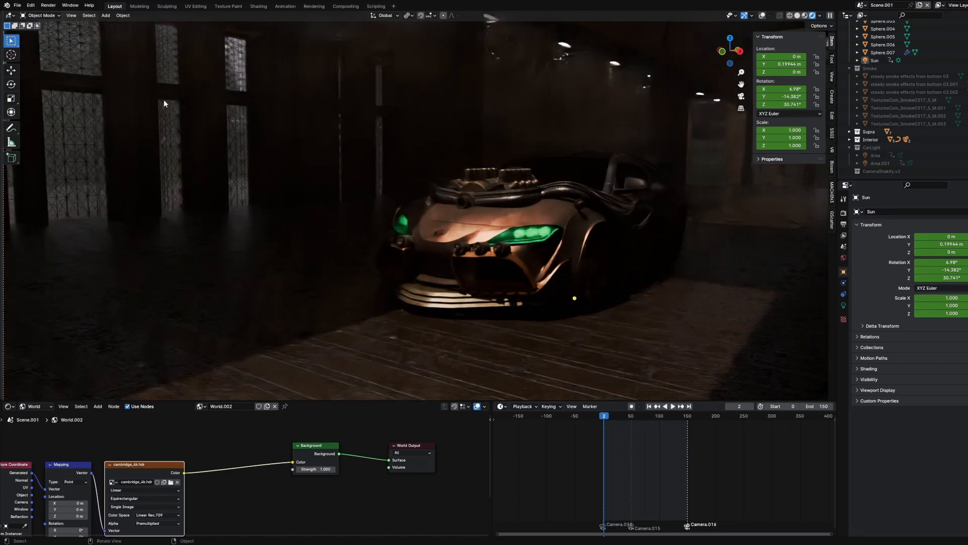
middle_click_drag(605, 225, 562, 250, "shift")
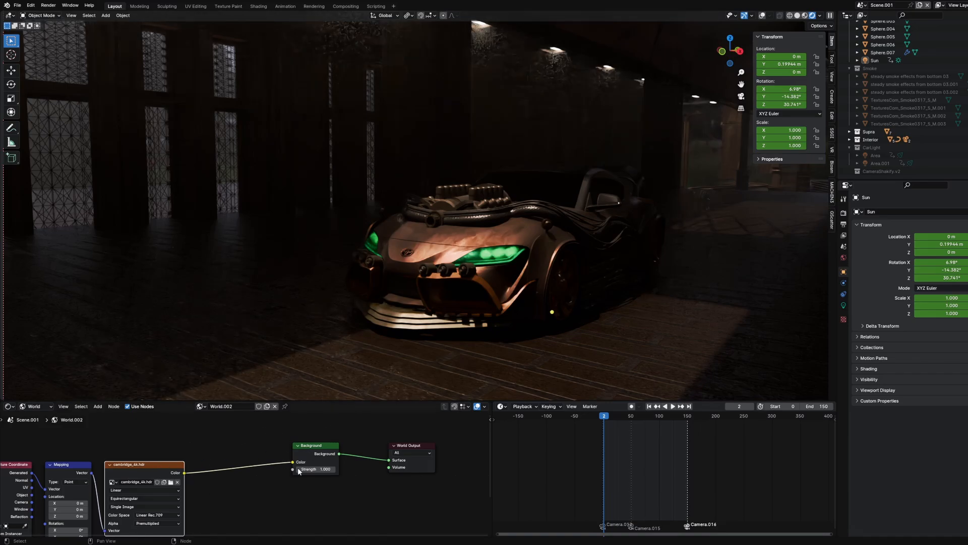
Try Background strengths of 2 and 1.3 for the HDRI lighting in the interior.
left_click(317, 469)
type("2")
key("Return")
left_click(317, 469)
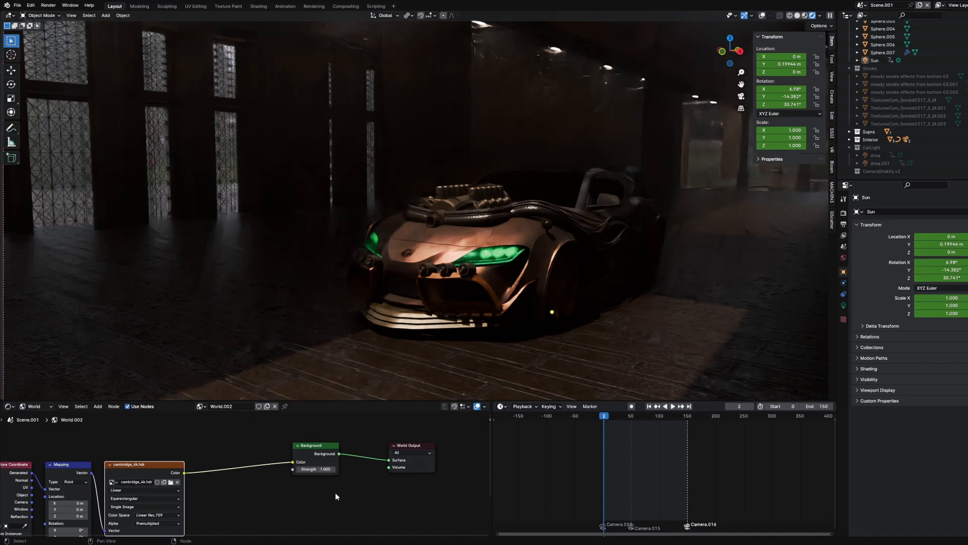
left_click(316, 469)
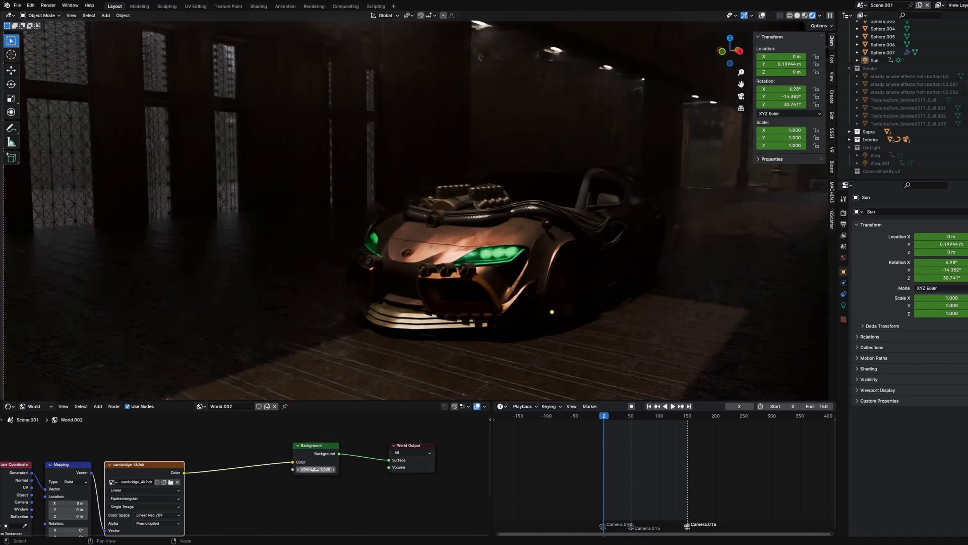
left_click(316, 469)
type("1.3")
key("Return")
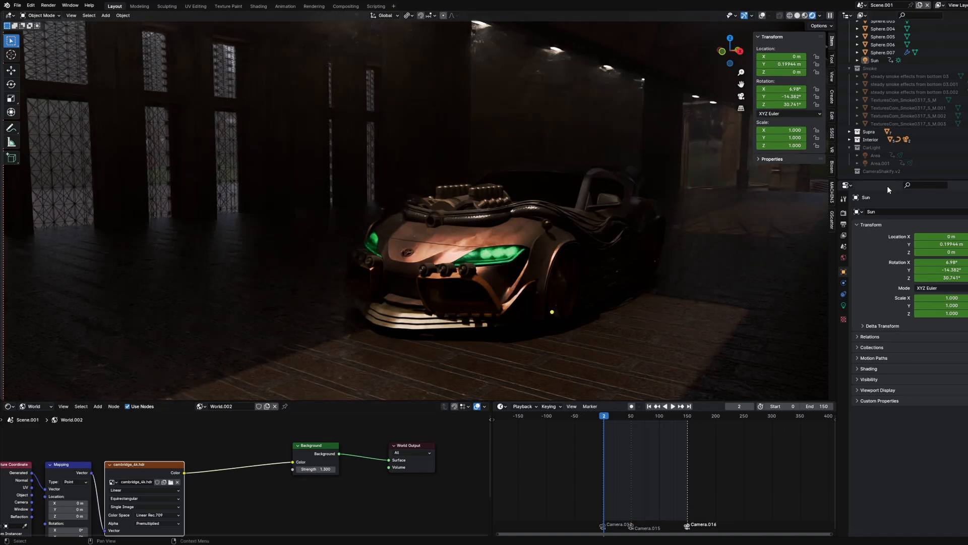
Reset the Background strength to its default and check the CarLight collection's lights through the camera.
key("BackSpace")
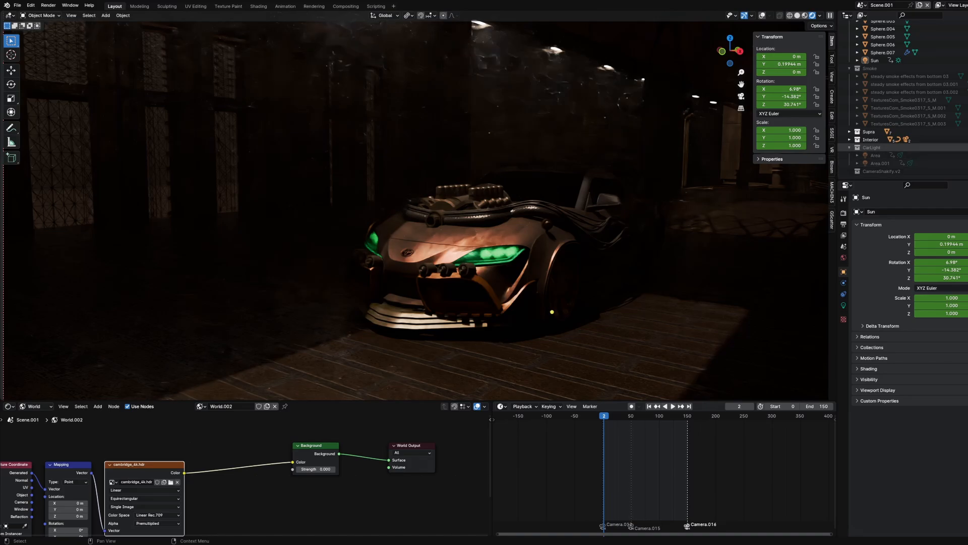
left_click(967, 147)
key("KP_0")
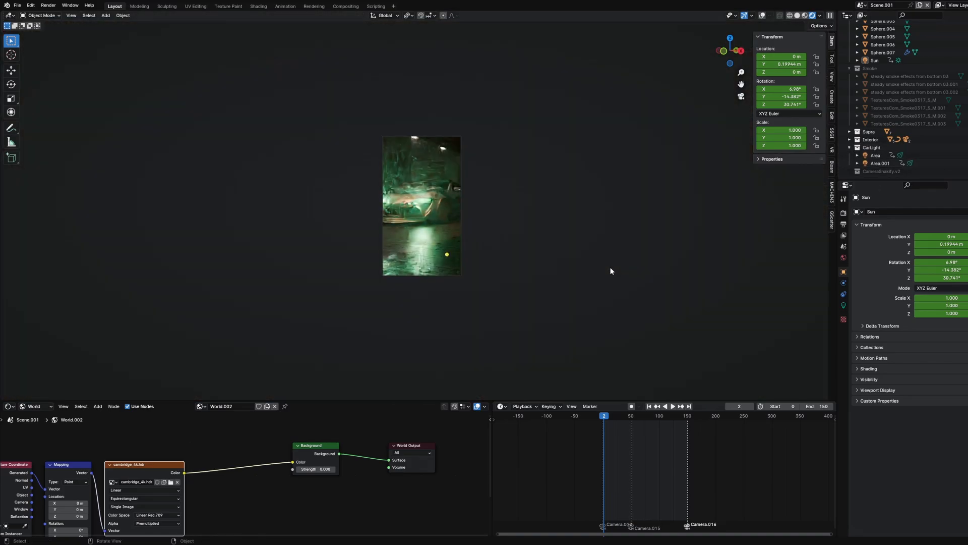
key("Home")
scroll(610, 269, "up", 6)
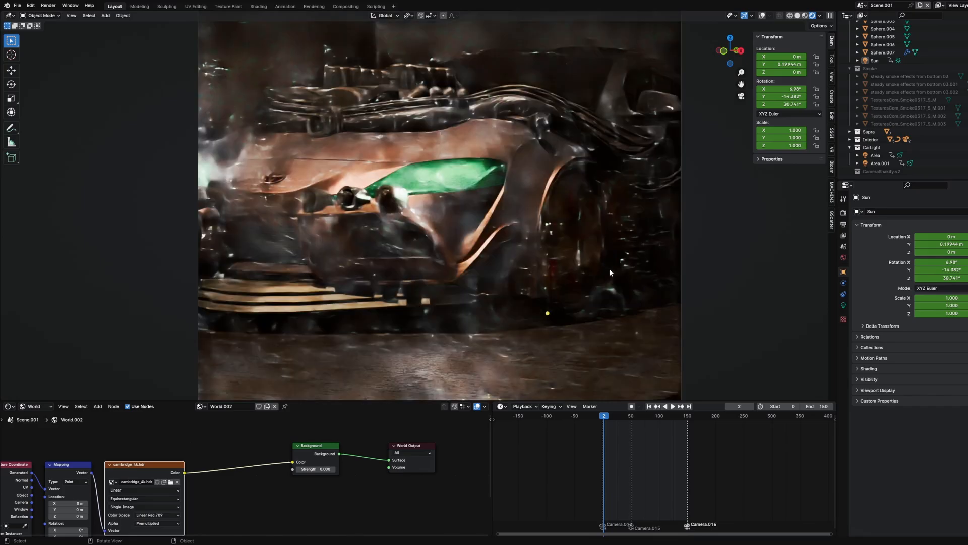
scroll(610, 269, "down", 5)
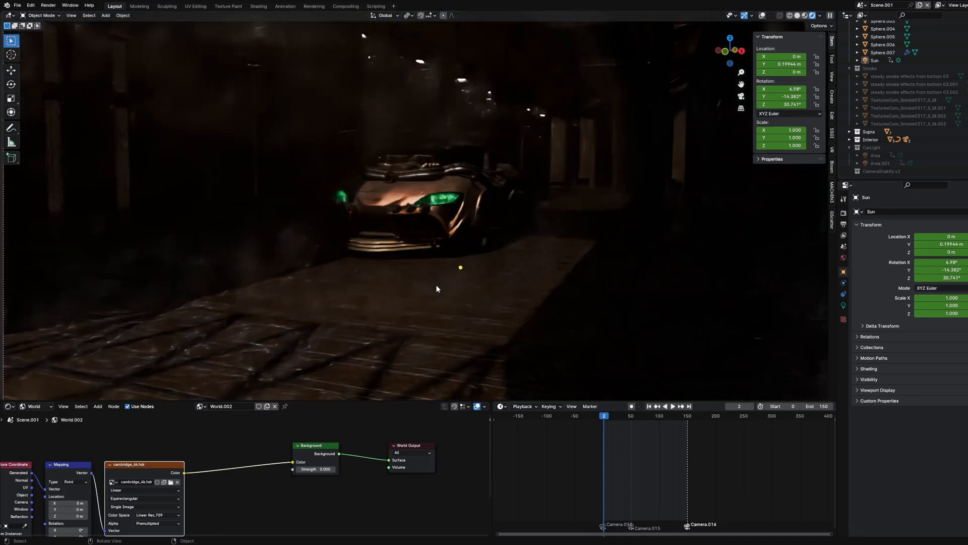
Set the strength of the world Background to 1.3.
scroll(456, 198, "up", 3)
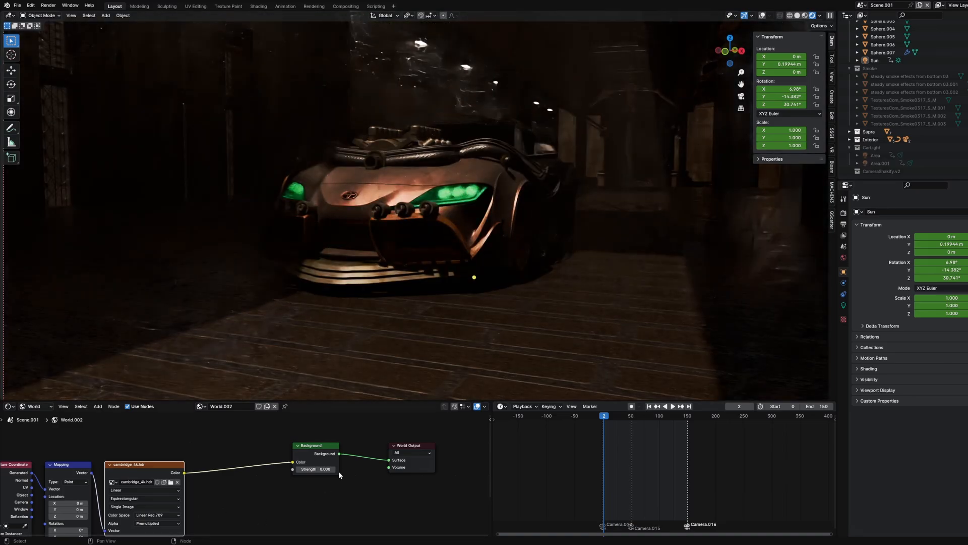
double_click(320, 469)
type("1/.")
key("BackSpace")
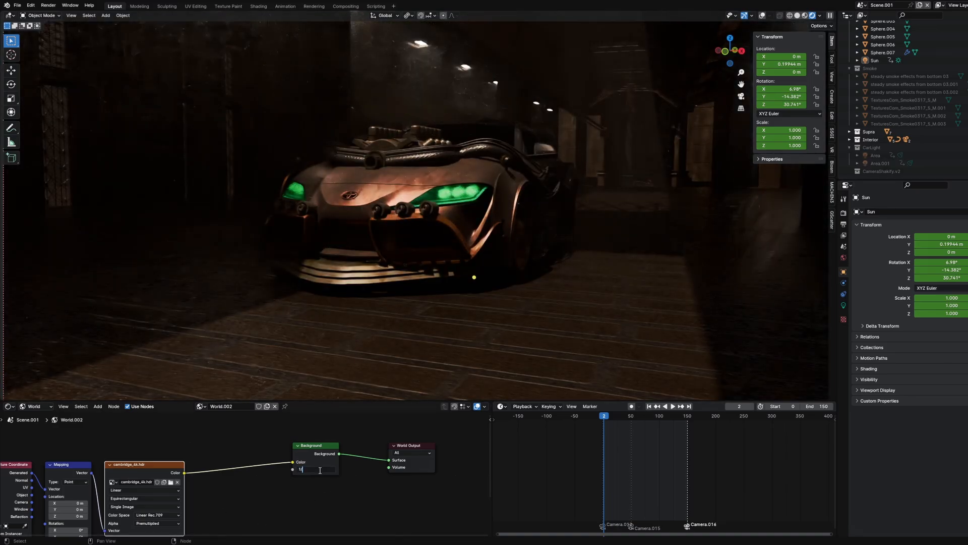
type(".3")
key("Return")
View the car through the scene camera and scrub the timeline to frame 146 to inspect the animated shots.
scroll(478, 353, "down", 1)
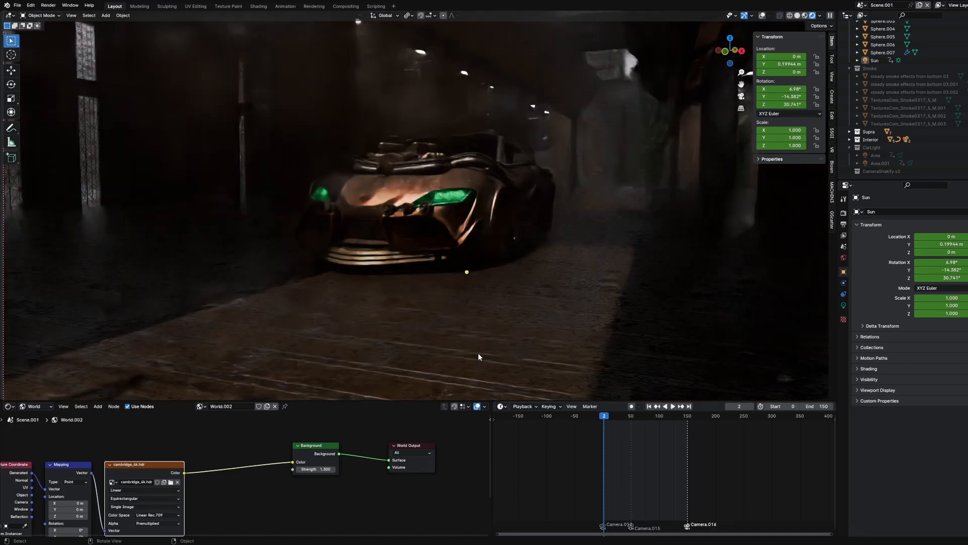
key("KP_0")
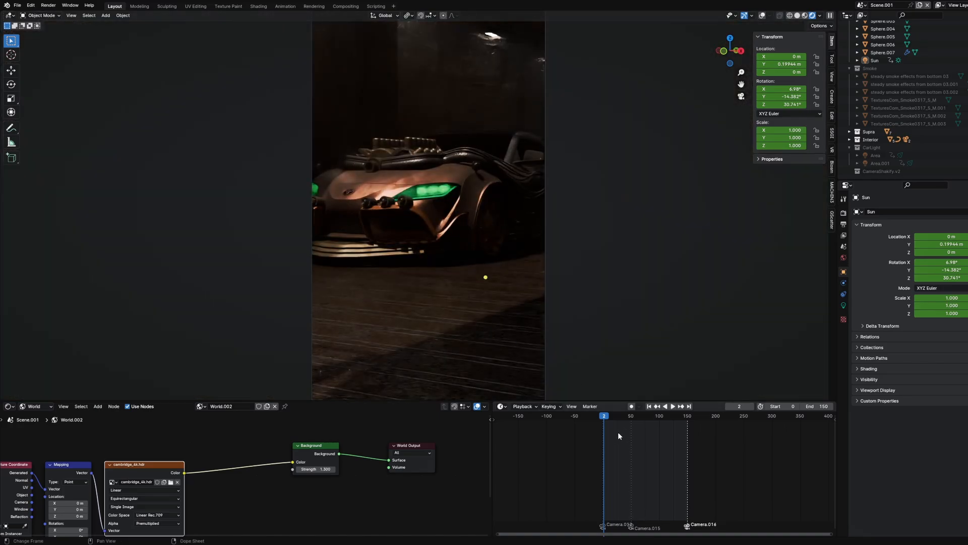
left_click_drag(605, 420, 686, 416)
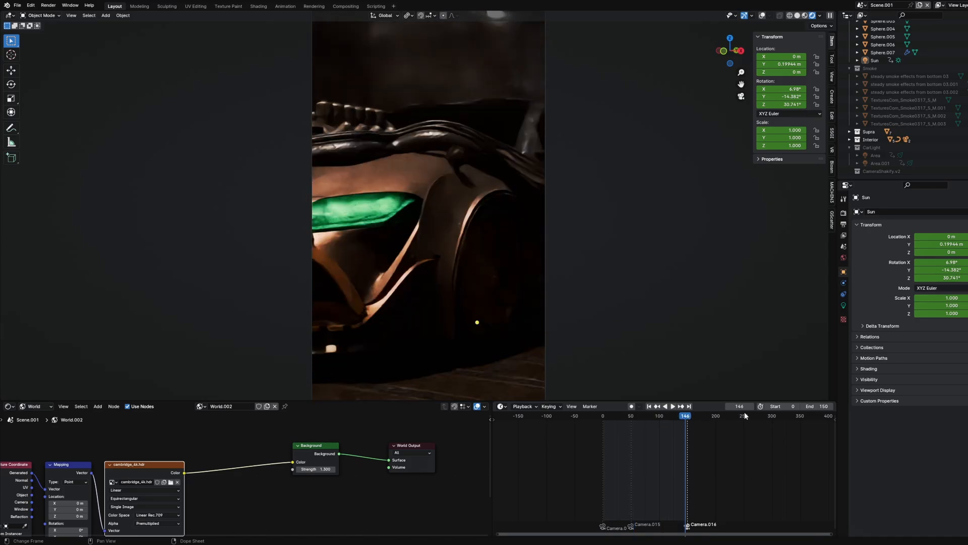